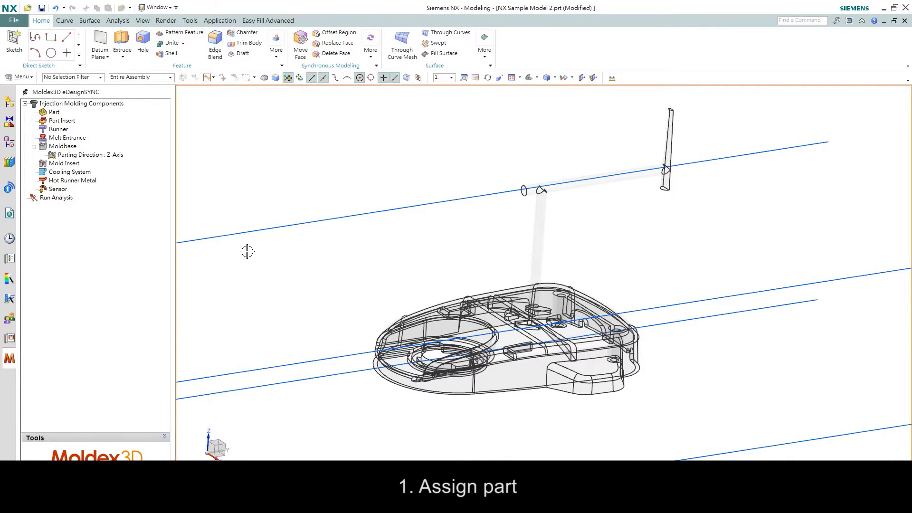
Step: Assign the part body as PART 1 with ABS material
{"action": "left_click", "coordinate": [54, 112]}
{"action": "left_click", "coordinate": [354, 350]}
{"action": "left_click", "coordinate": [185, 321]}
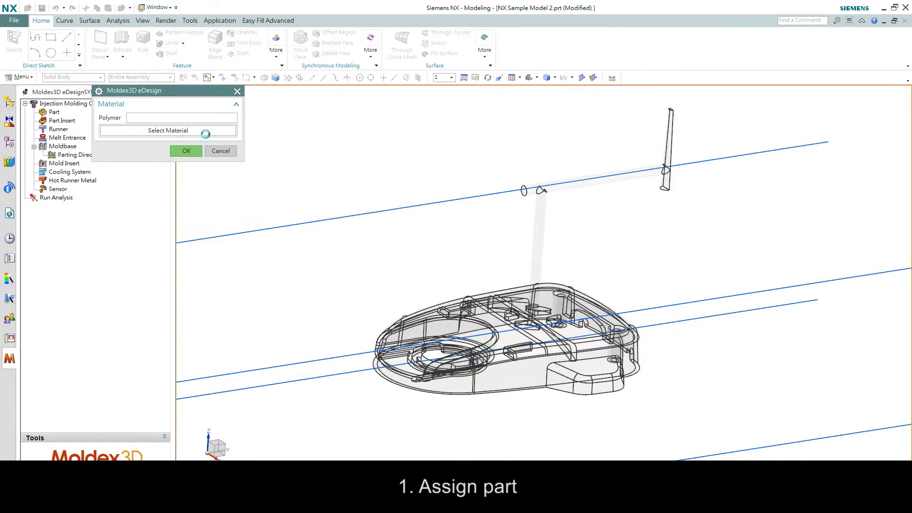
{"action": "left_click", "coordinate": [205, 130]}
{"action": "left_click", "coordinate": [495, 279]}
{"action": "left_click", "coordinate": [186, 150]}
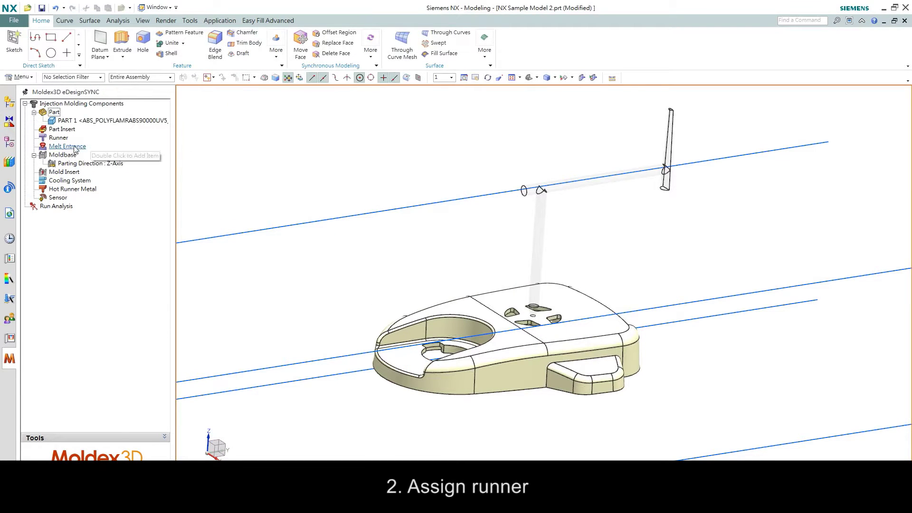
Step: Assign the runner channel geometry as RUNNER 1
{"action": "left_click", "coordinate": [59, 137]}
{"action": "left_click", "coordinate": [540, 233]}
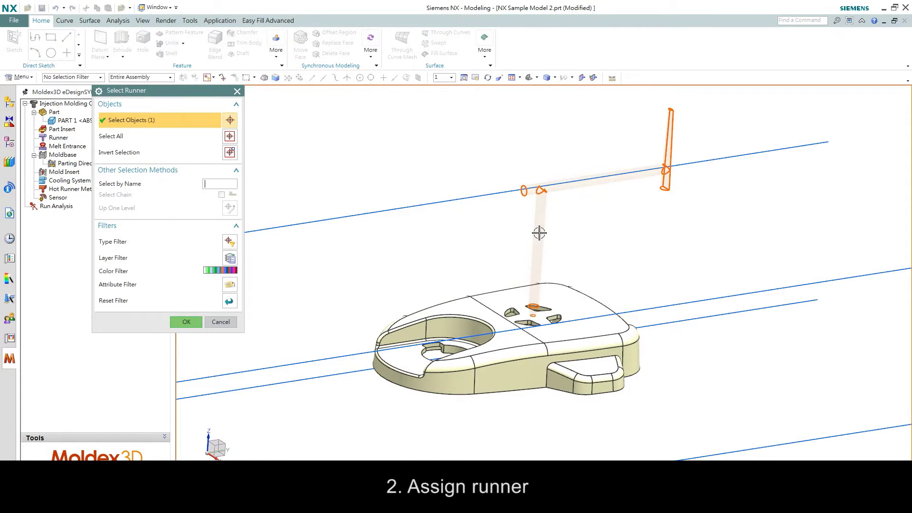
{"action": "left_click", "coordinate": [186, 321]}
{"action": "left_click", "coordinate": [186, 139]}
Step: Set the melt entrance point on the runner
{"action": "double_click", "coordinate": [68, 155]}
{"action": "scroll", "coordinate": [675, 110], "scroll_direction": "up", "scroll_amount": 3}
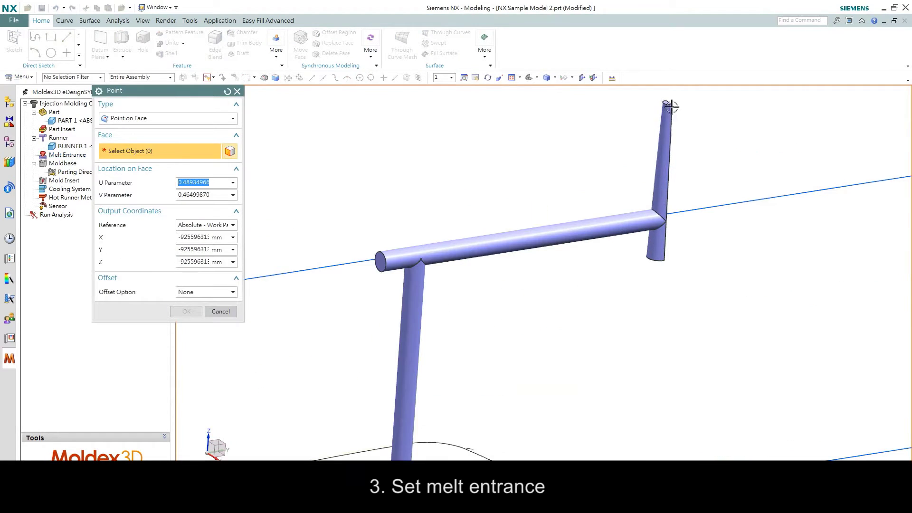
{"action": "left_click", "coordinate": [441, 250]}
{"action": "left_click", "coordinate": [186, 311]}
Step: Define the four cooling channel lines as the cooling system
{"action": "scroll", "coordinate": [306, 390], "scroll_direction": "down", "scroll_amount": 4}
{"action": "scroll", "coordinate": [306, 390], "scroll_direction": "down", "scroll_amount": 2}
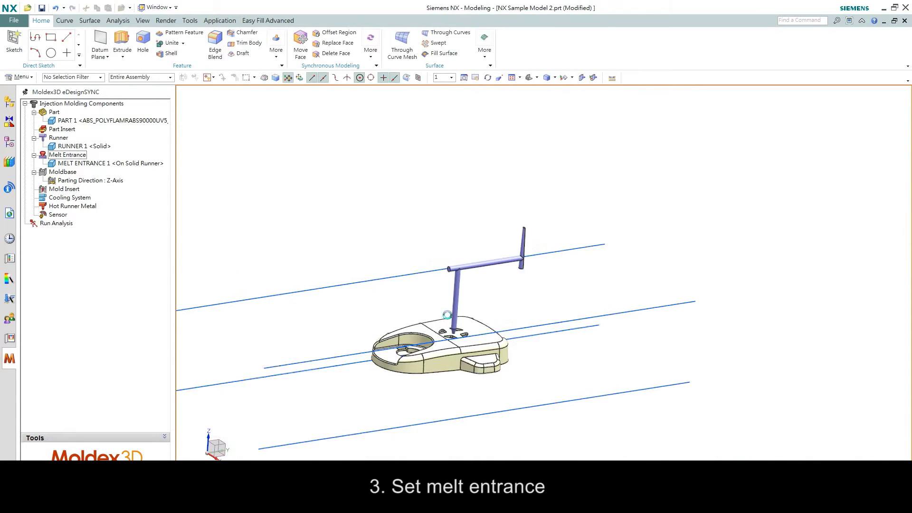
{"action": "left_click", "coordinate": [70, 197]}
{"action": "left_click", "coordinate": [230, 136]}
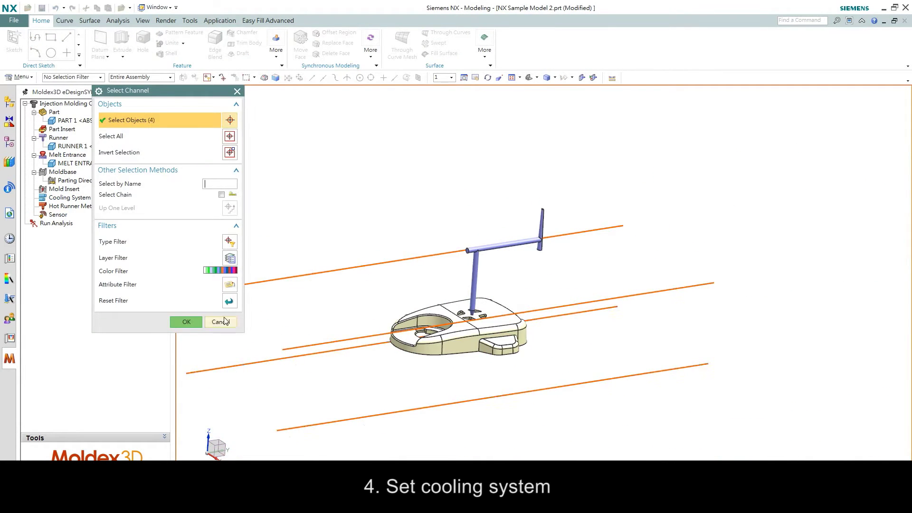
{"action": "left_click", "coordinate": [186, 322]}
Step: Create a moldbase around the part with the chosen metal material
{"action": "double_click", "coordinate": [62, 172]}
{"action": "left_click", "coordinate": [168, 256]}
{"action": "left_click", "coordinate": [497, 395]}
{"action": "left_click", "coordinate": [186, 275]}
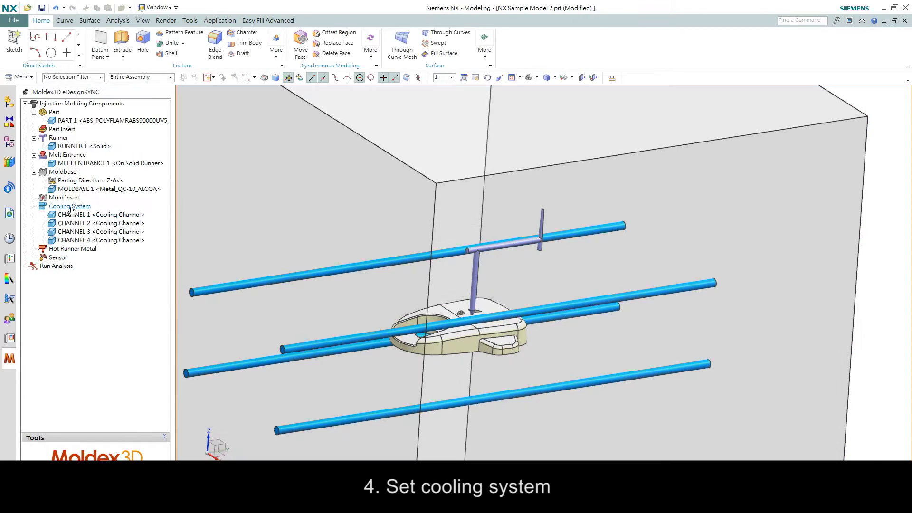
Step: Auto-generate the coolant entrances and exits for the cooling system
{"action": "right_click", "coordinate": [69, 206]}
{"action": "left_click", "coordinate": [121, 291]}
{"action": "left_click", "coordinate": [187, 214]}
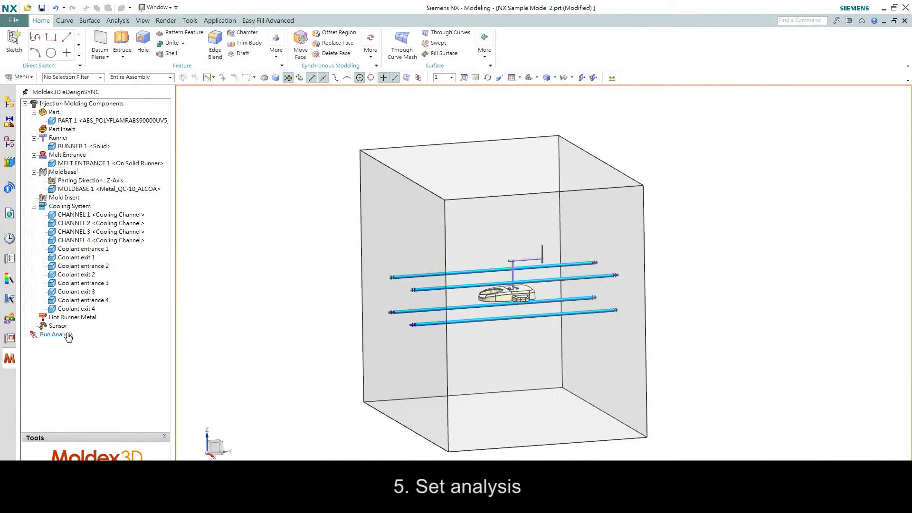
Step: Set up the analysis keeping the Filling sequence
{"action": "left_click", "coordinate": [67, 335]}
{"action": "double_click", "coordinate": [67, 335]}
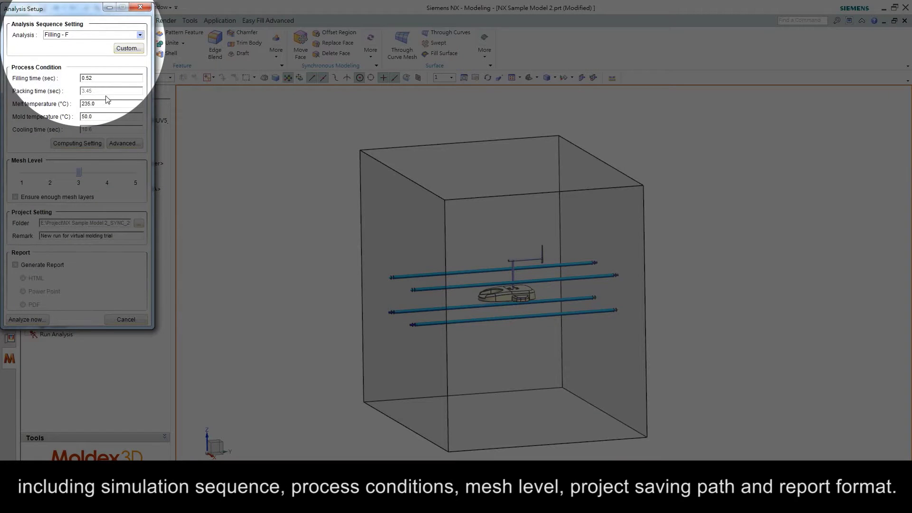
{"action": "left_click", "coordinate": [139, 35]}
{"action": "left_click", "coordinate": [138, 44]}
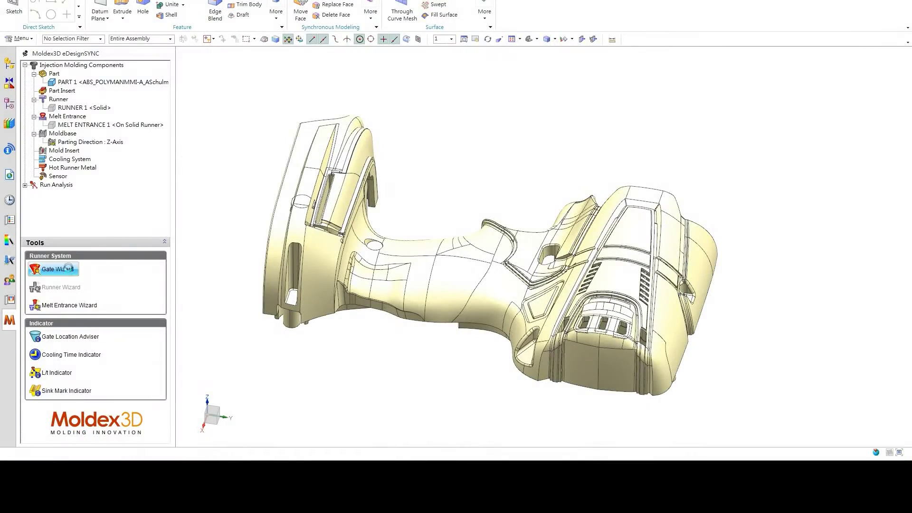
Step: Place a gate point on the housing, trying pin, sprue and edge gate types
{"action": "left_click", "coordinate": [66, 269]}
{"action": "left_click", "coordinate": [233, 113]}
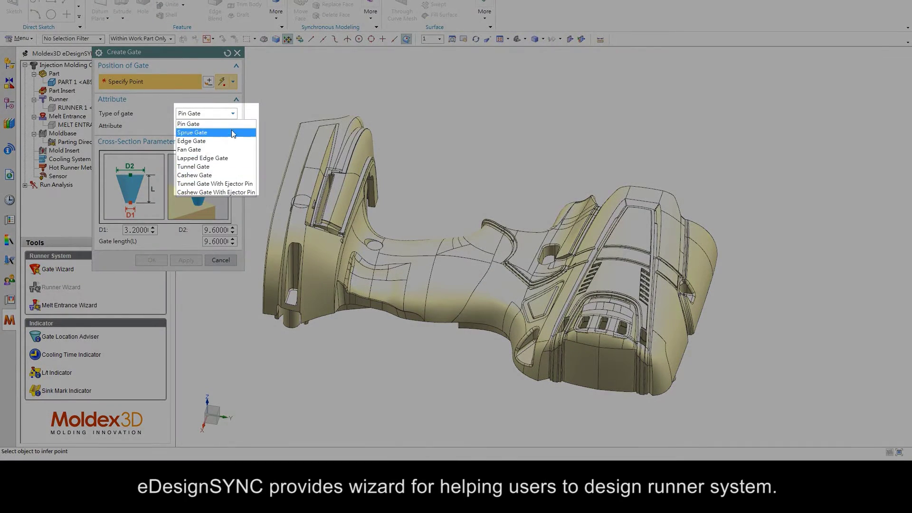
{"action": "left_click", "coordinate": [234, 126]}
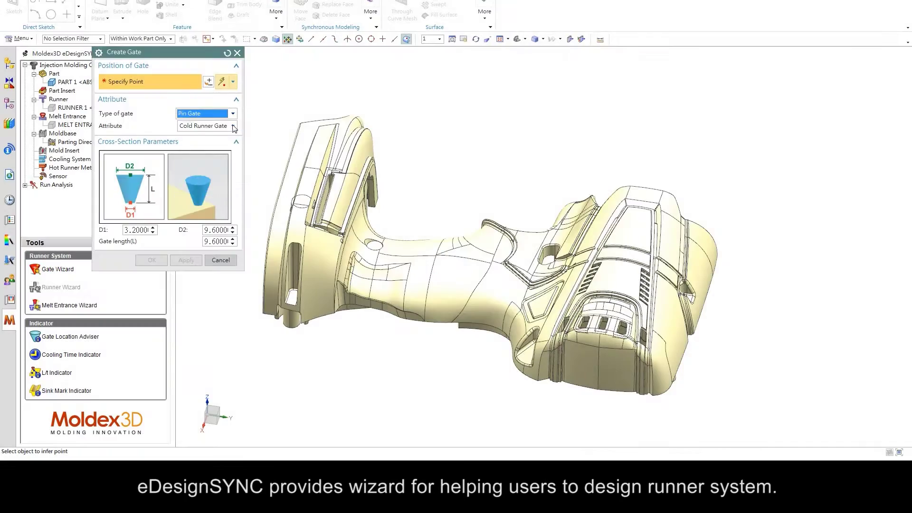
{"action": "left_click", "coordinate": [441, 260]}
{"action": "left_click", "coordinate": [233, 113]}
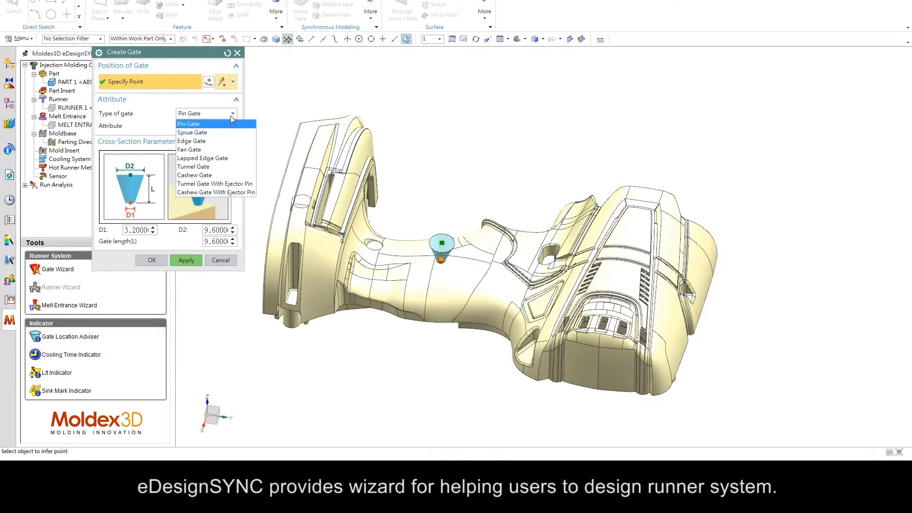
{"action": "left_click", "coordinate": [230, 131]}
{"action": "left_click", "coordinate": [233, 113]}
{"action": "left_click", "coordinate": [231, 142]}
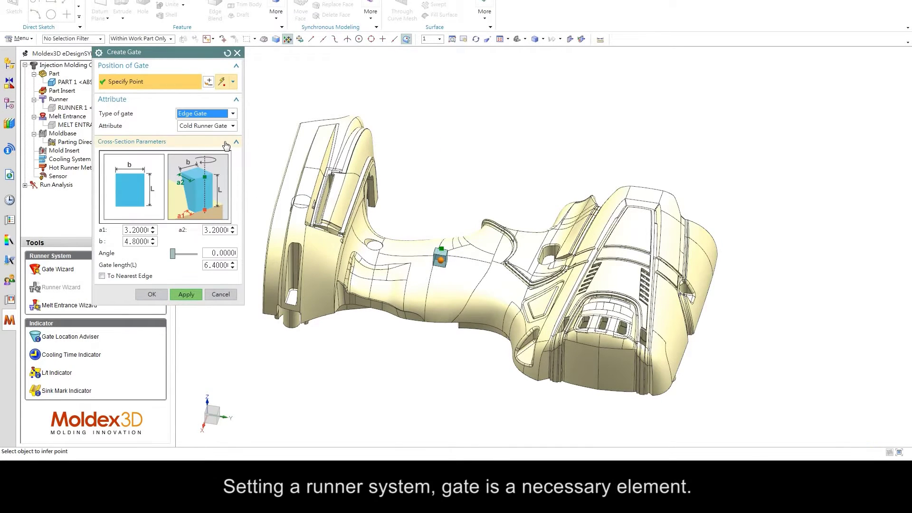
Step: Create a fan gate, then review the Sprue and Runner settings
{"action": "left_click", "coordinate": [233, 113]}
{"action": "left_click", "coordinate": [223, 149]}
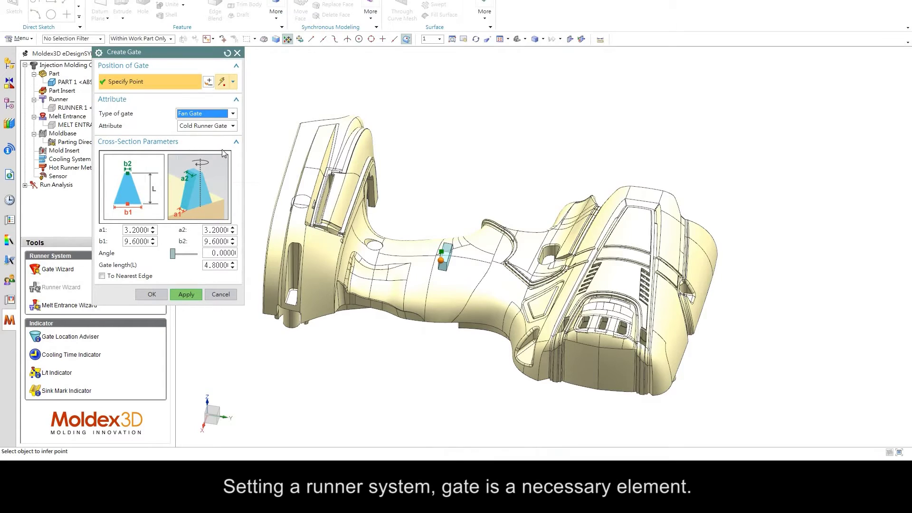
{"action": "left_click", "coordinate": [152, 295]}
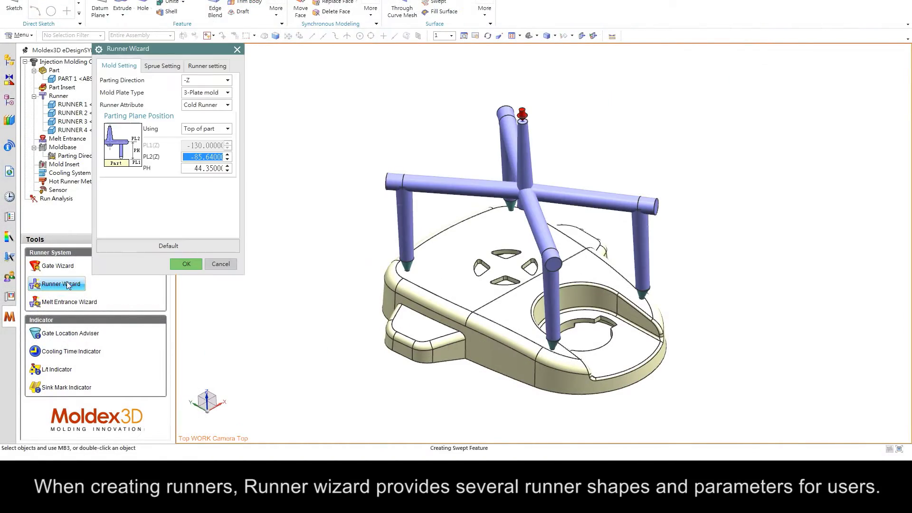
{"action": "left_click", "coordinate": [162, 66]}
{"action": "left_click", "coordinate": [207, 66]}
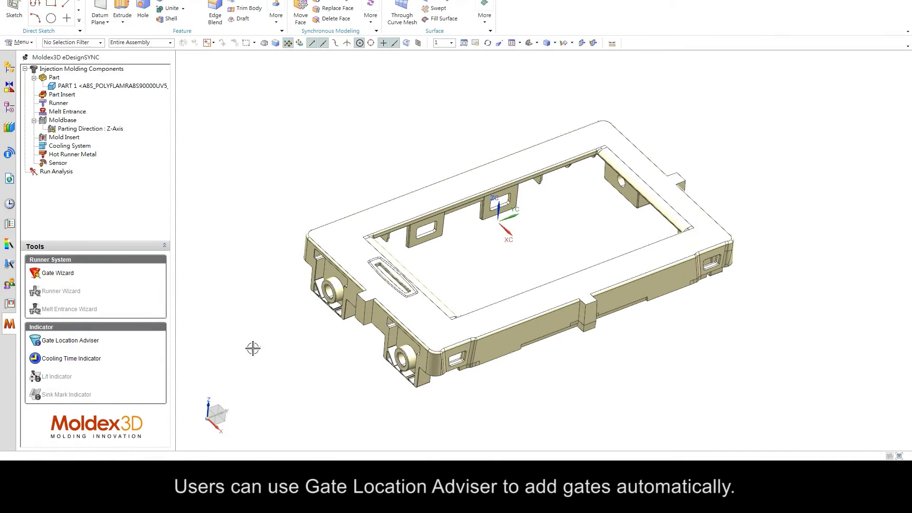
Step: Calculate suggested locations for 2 gates with the gate location adviser
{"action": "left_click", "coordinate": [242, 178]}
{"action": "left_click", "coordinate": [227, 97]}
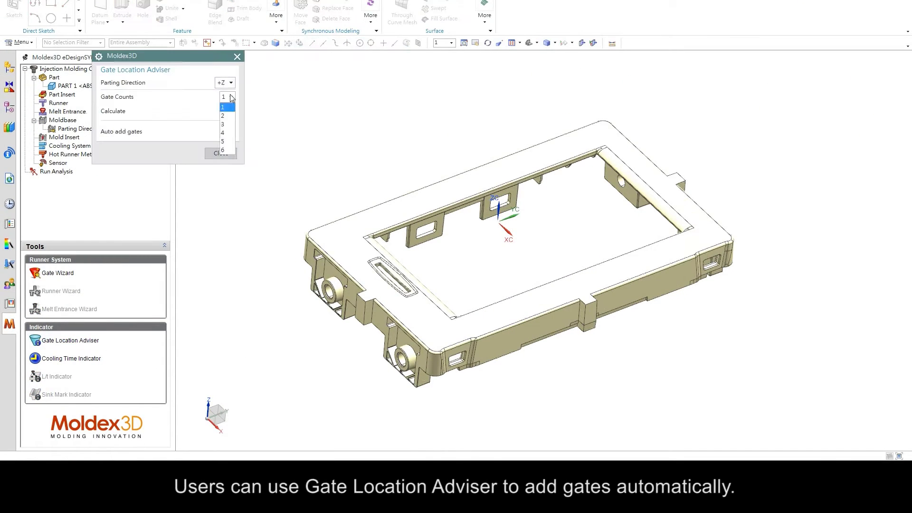
{"action": "left_click", "coordinate": [225, 109]}
{"action": "left_click", "coordinate": [227, 112]}
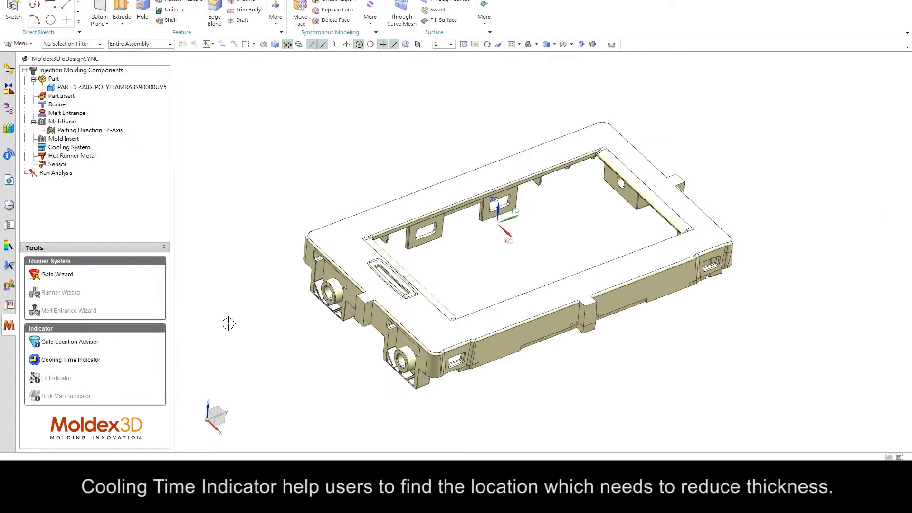
Step: Display the cooling time, L/t and sink mark indicator results
{"action": "left_click", "coordinate": [83, 357]}
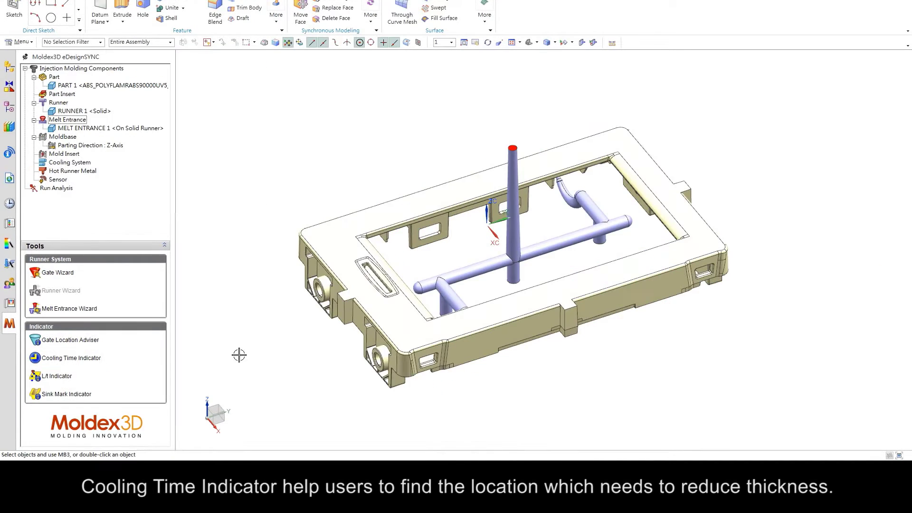
{"action": "left_click", "coordinate": [61, 376]}
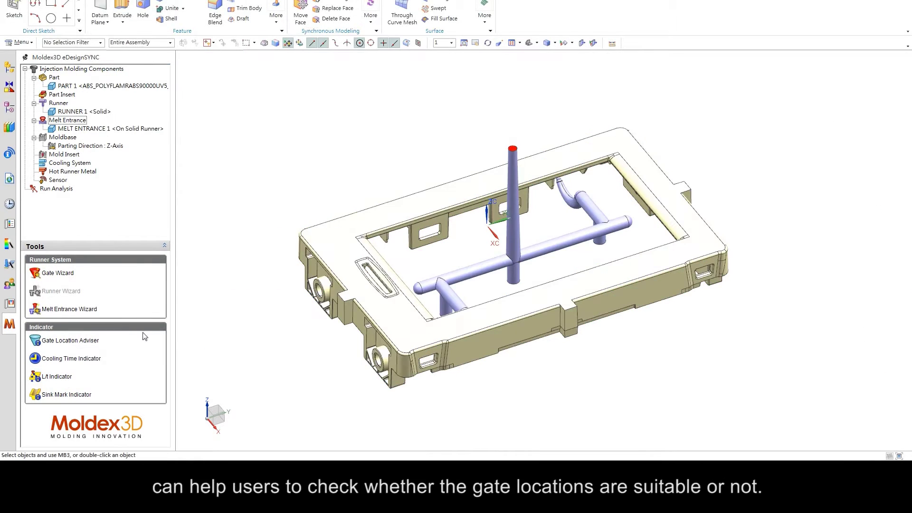
{"action": "left_click", "coordinate": [70, 393]}
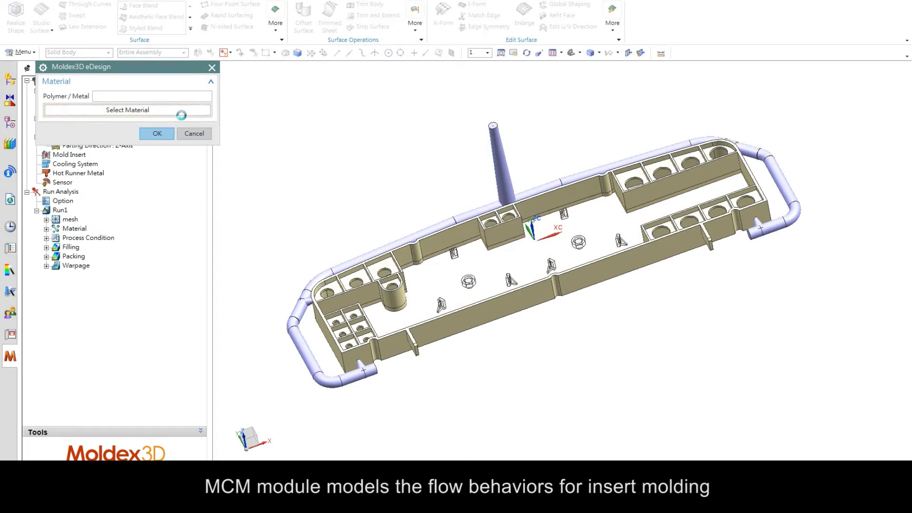
Step: Define the inserts as a part insert with ABS material
{"action": "left_click", "coordinate": [184, 112]}
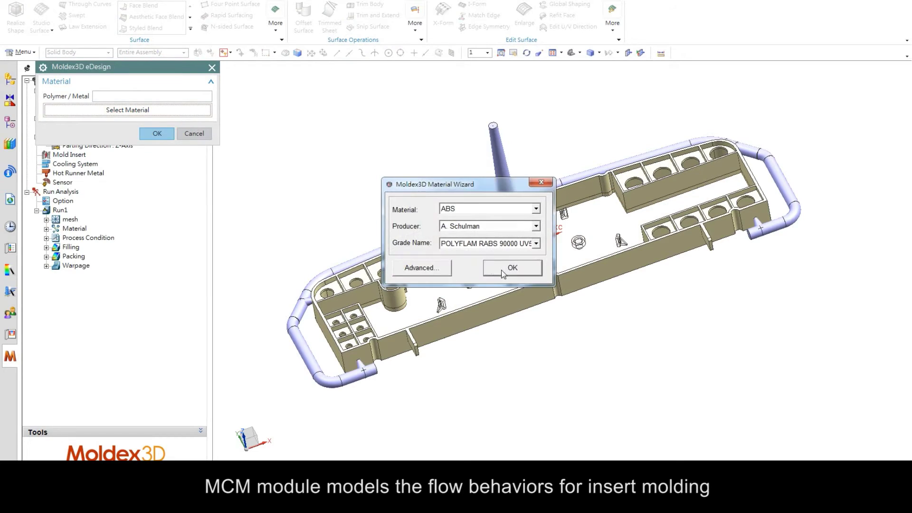
{"action": "left_click", "coordinate": [506, 268]}
{"action": "left_click", "coordinate": [157, 134]}
{"action": "middle_click_drag", "start_coordinate": [618, 200], "coordinate": [655, 176]}
Step: Show the Filling Melt Front Time result and play its animation
{"action": "left_click", "coordinate": [46, 256]}
{"action": "double_click", "coordinate": [78, 276]}
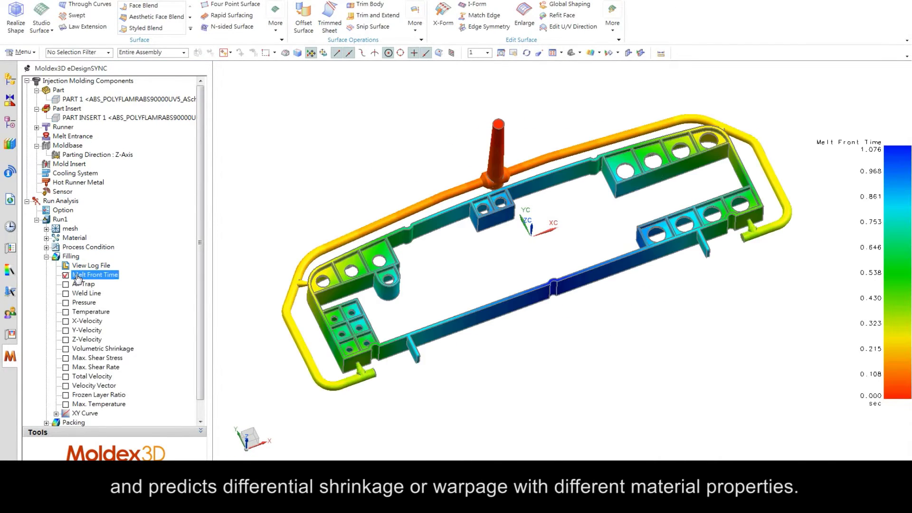
{"action": "left_click", "coordinate": [183, 245]}
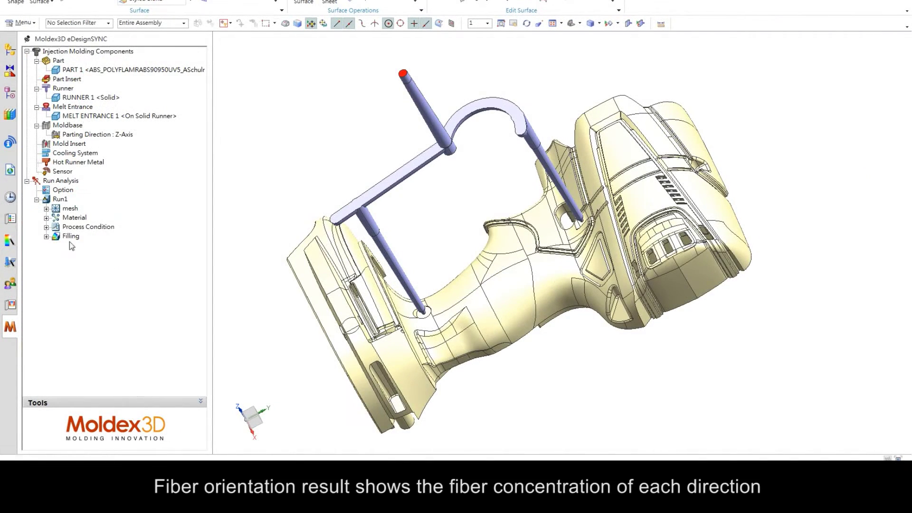
Step: Show fiber orientation in X, Y and Z directions, orbiting and zooming to inspect
{"action": "left_click", "coordinate": [46, 237]}
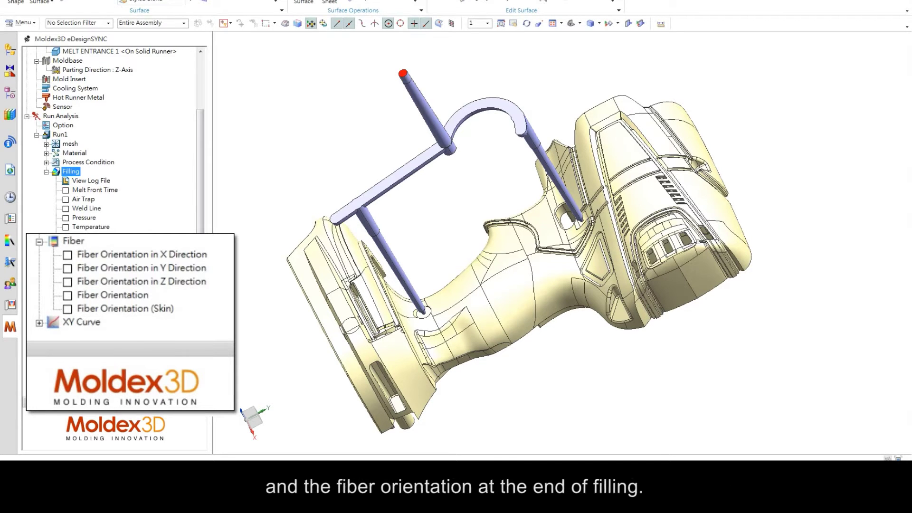
{"action": "left_click", "coordinate": [82, 339]}
{"action": "left_click", "coordinate": [84, 347]}
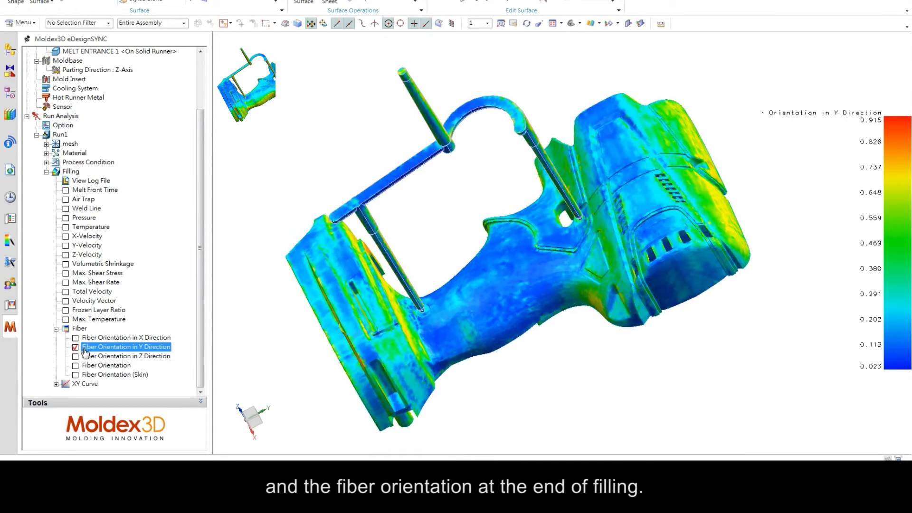
{"action": "left_click", "coordinate": [85, 358]}
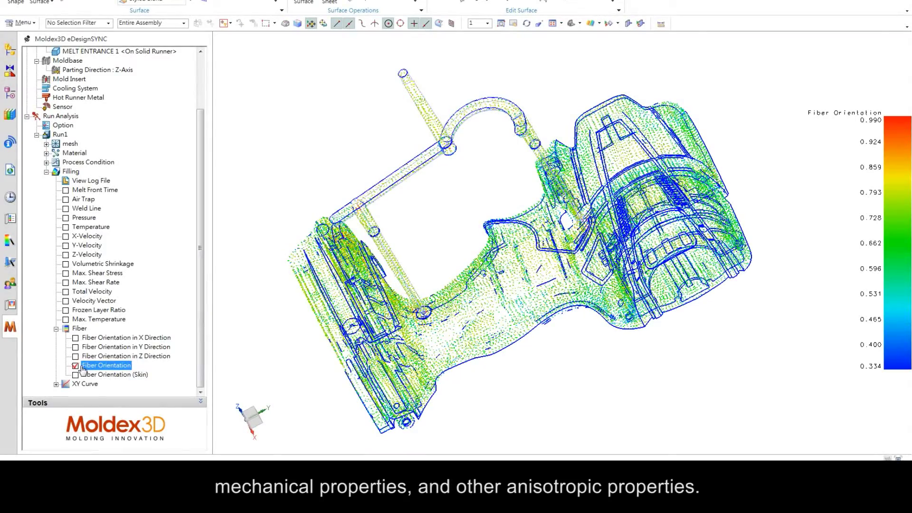
{"action": "middle_click_drag", "start_coordinate": [435, 267], "coordinate": [551, 231]}
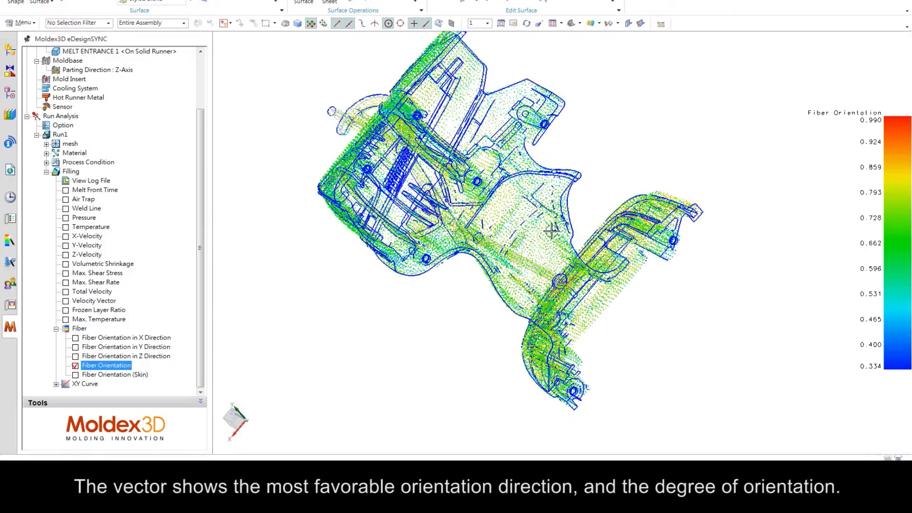
{"action": "middle_click_drag", "start_coordinate": [442, 235], "coordinate": [546, 212]}
{"action": "scroll", "coordinate": [592, 288], "scroll_direction": "up", "scroll_amount": 5}
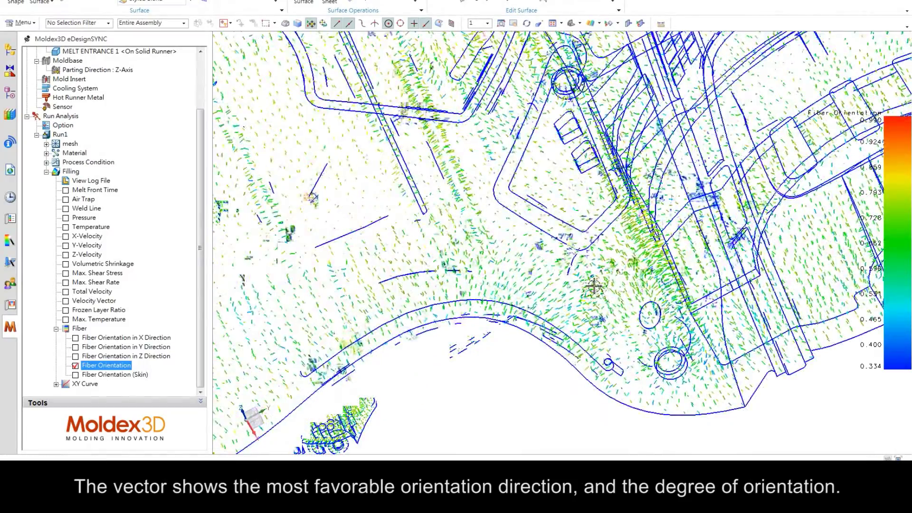
{"action": "scroll", "coordinate": [594, 287], "scroll_direction": "up", "scroll_amount": 2}
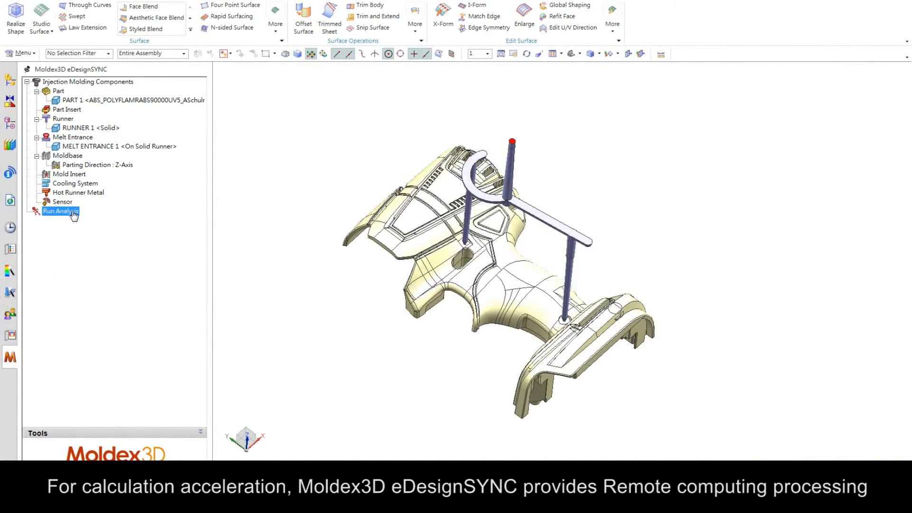
Step: Set the analysis to run on the computing server with 4 tasks
{"action": "double_click", "coordinate": [61, 211]}
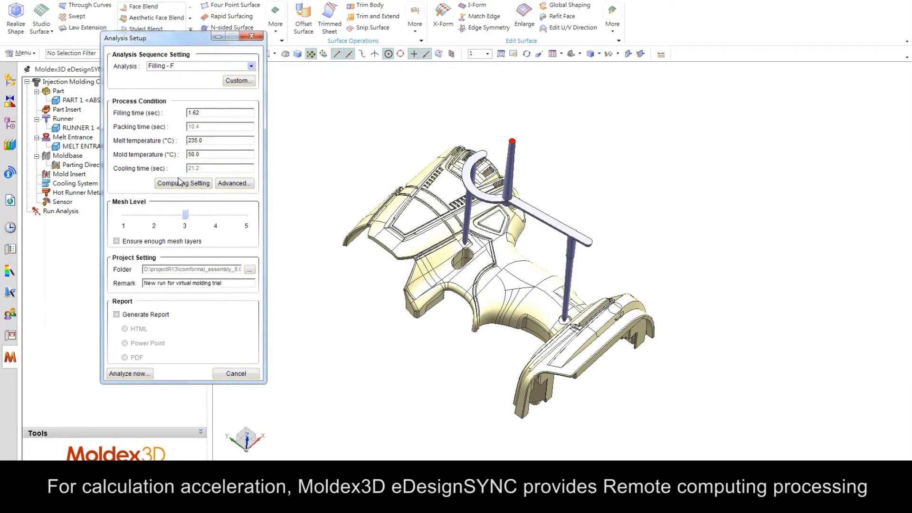
{"action": "left_click", "coordinate": [183, 183]}
{"action": "left_click", "coordinate": [135, 64]}
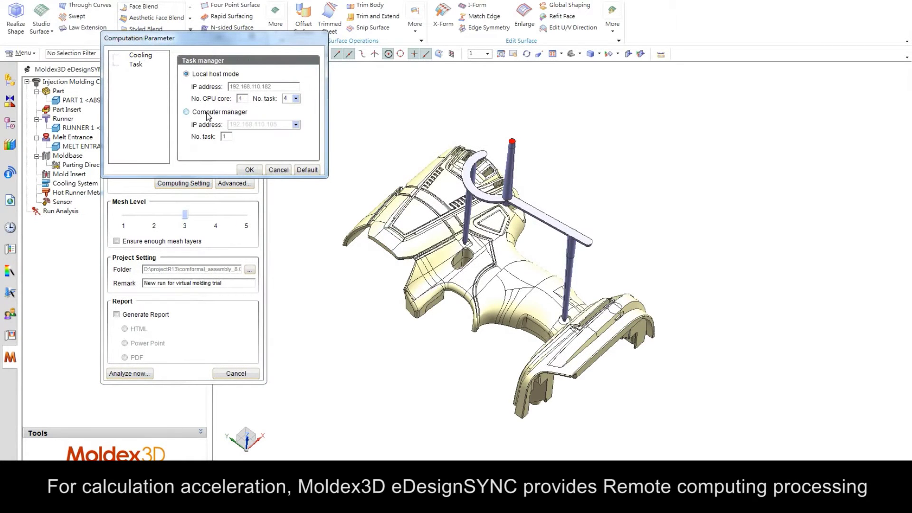
{"action": "left_click", "coordinate": [296, 124]}
{"action": "left_click", "coordinate": [263, 134]}
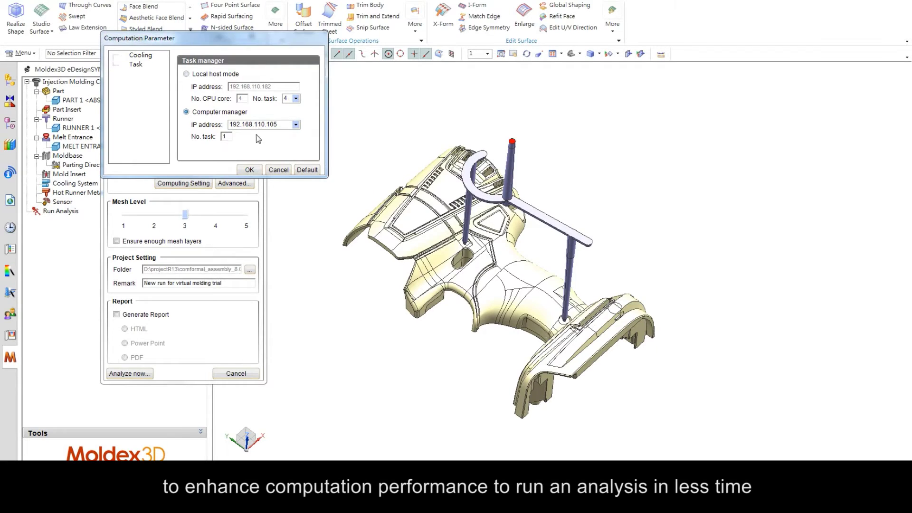
{"action": "left_click", "coordinate": [227, 136]}
{"action": "key", "text": "BackSpace"}
{"action": "type", "text": "4"}
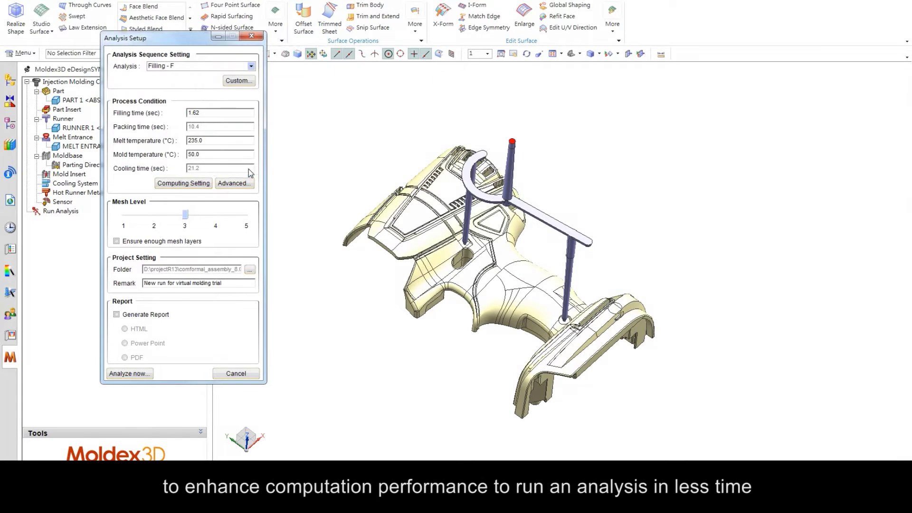
Step: Start the analysis and check the running job in the Computing Manager
{"action": "left_click", "coordinate": [127, 374]}
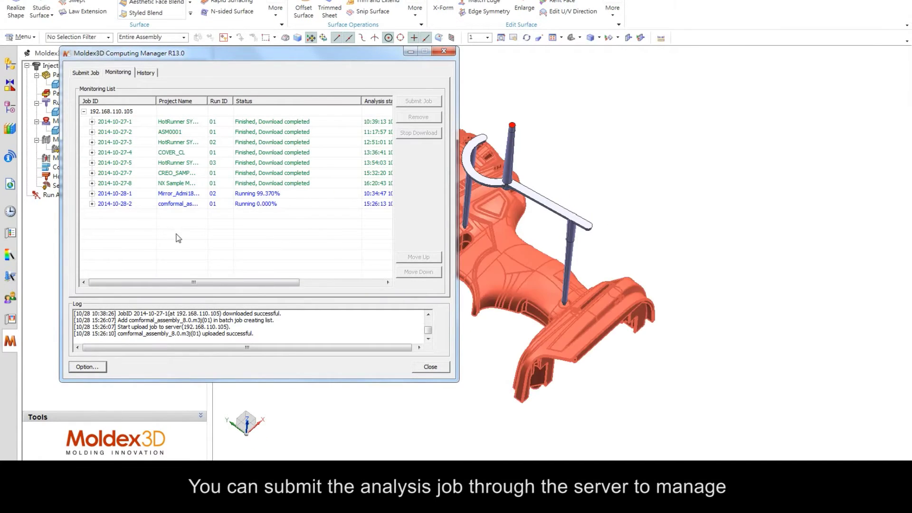
{"action": "left_click", "coordinate": [92, 204]}
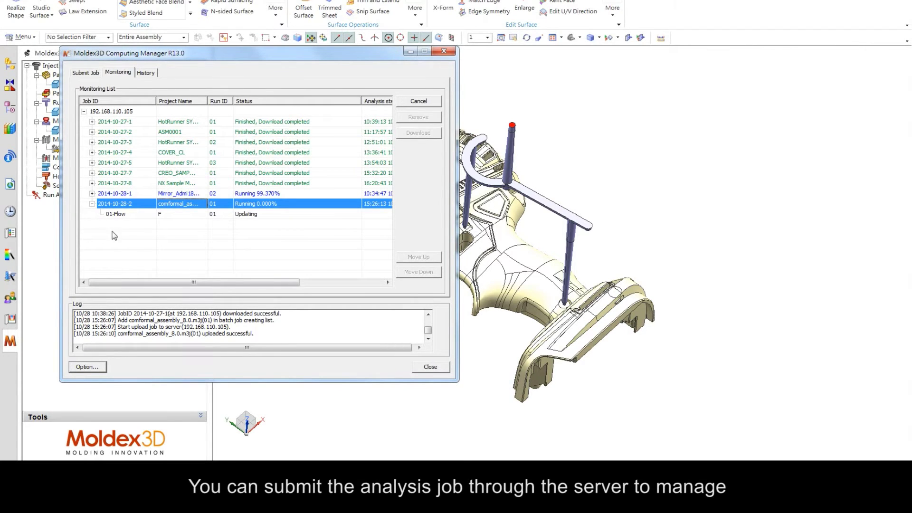
{"action": "left_click", "coordinate": [97, 367]}
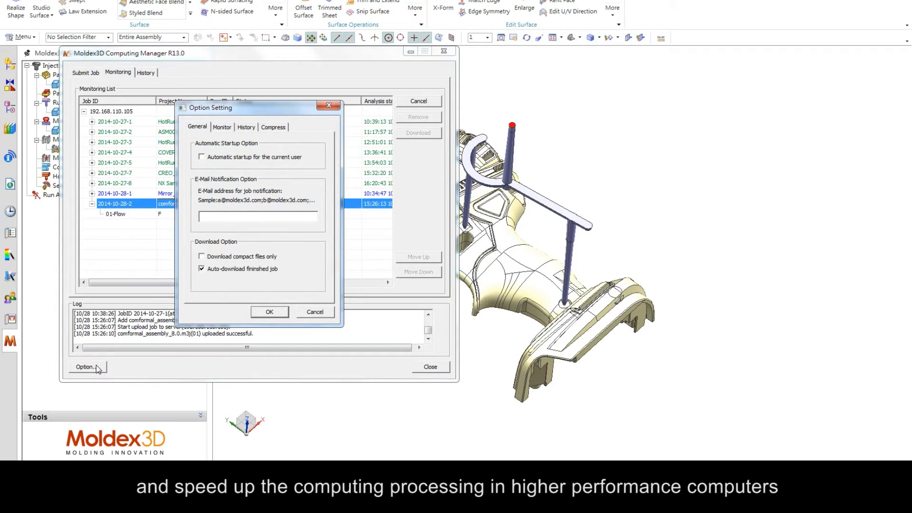
{"action": "left_click", "coordinate": [279, 314]}
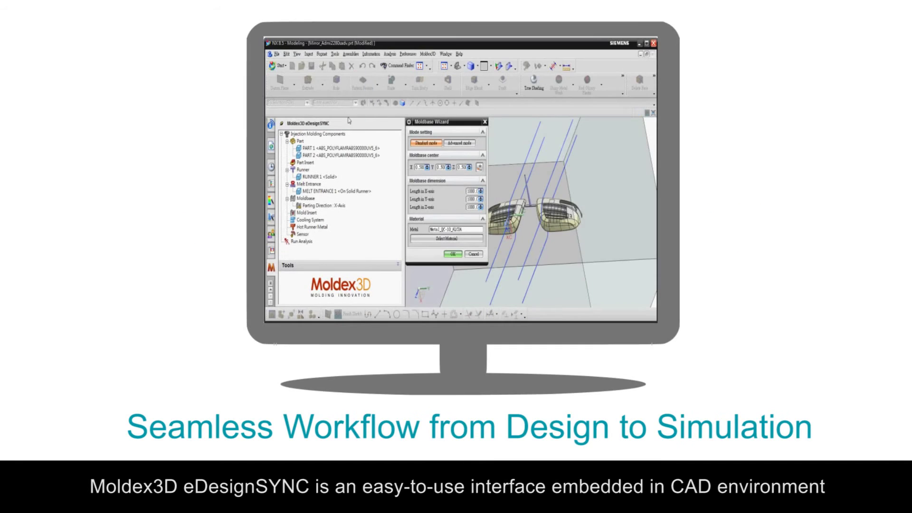
Step: Confirm the moldbase and pick the lines to use as cooling channels
{"action": "left_click", "coordinate": [453, 254]}
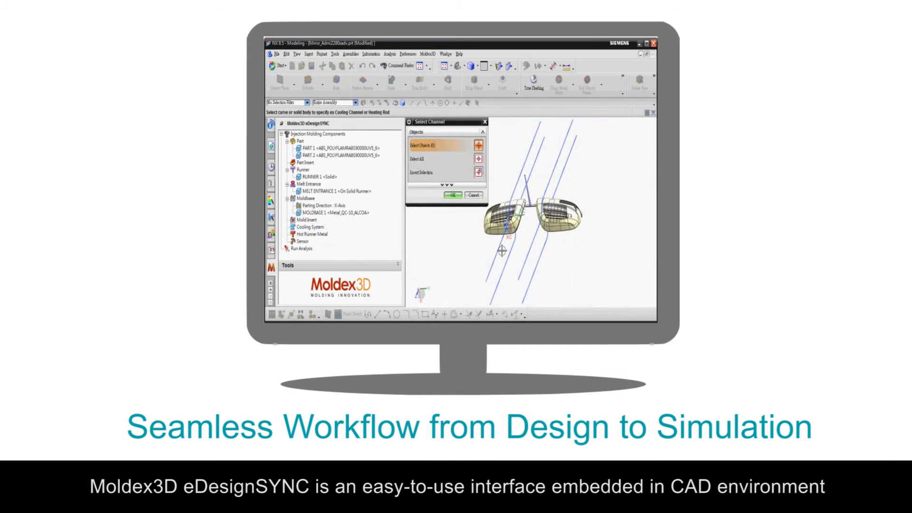
{"action": "left_click", "coordinate": [501, 251]}
{"action": "left_click", "coordinate": [529, 258]}
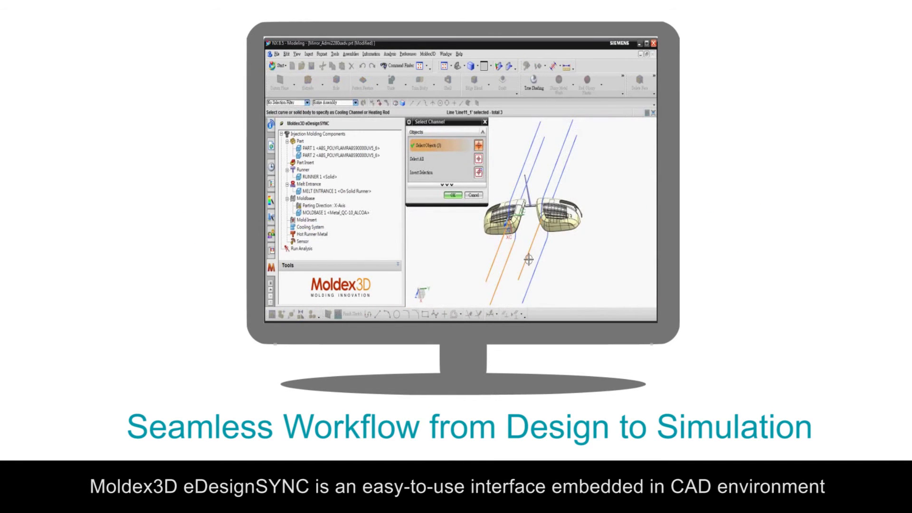